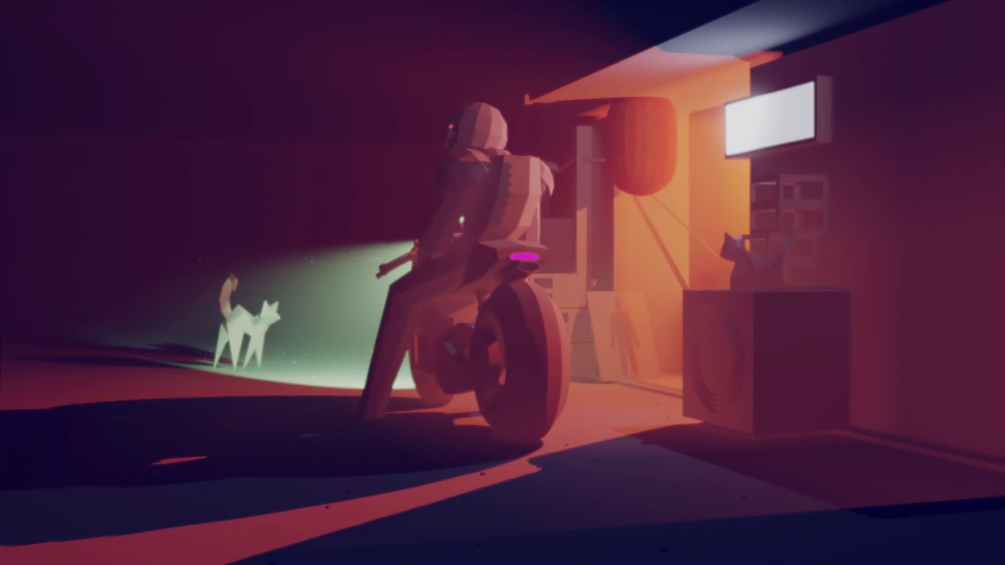
Step: Lower the audio volume and switch from the file manager to the Blender scene
{"action": "key", "text": "XF86AudioLowerVolume"}
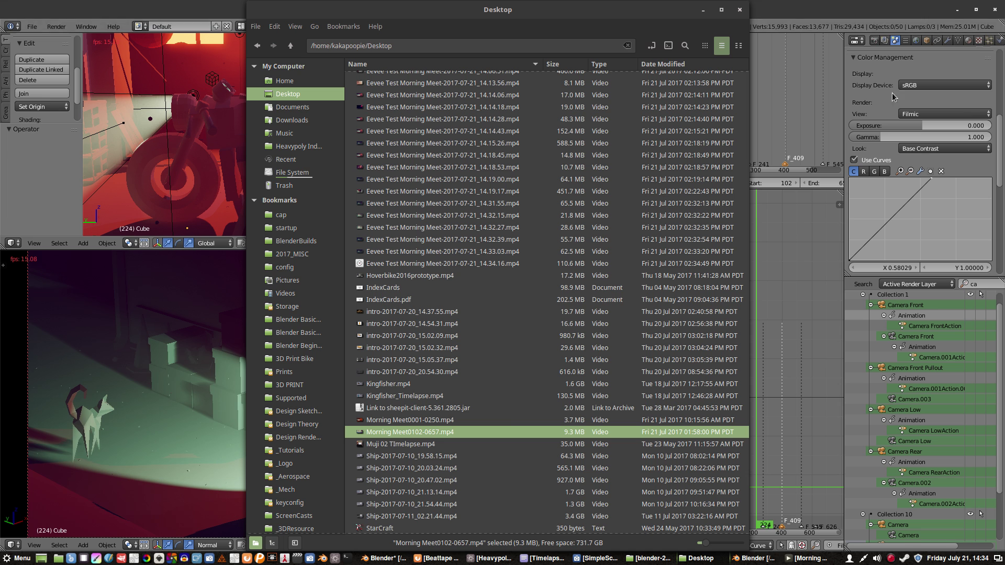
{"action": "left_click", "coordinate": [233, 62]}
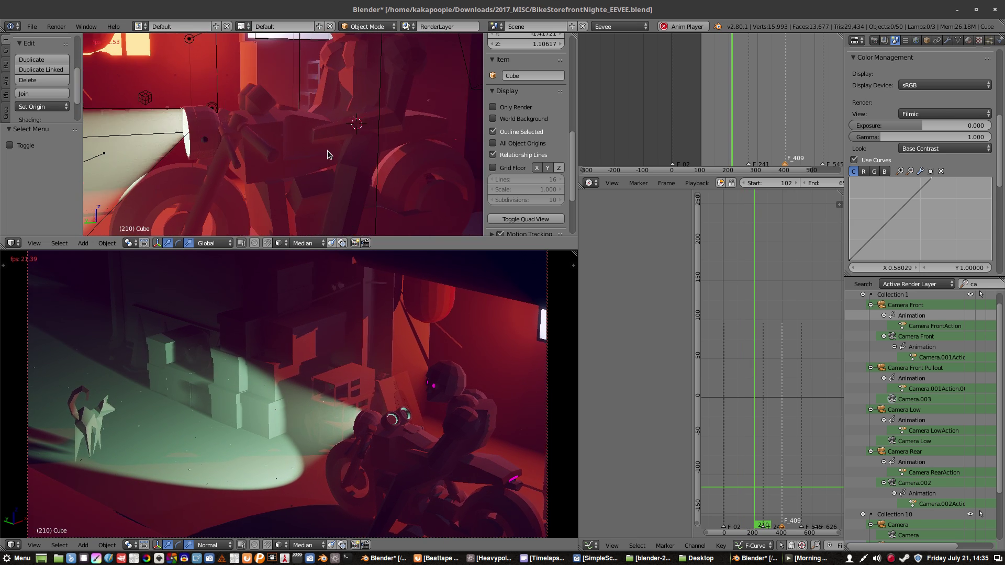
Step: Try to move the motorcycle body (Cube.002) along the Z axis, and undo the change
{"action": "right_click", "coordinate": [328, 154]}
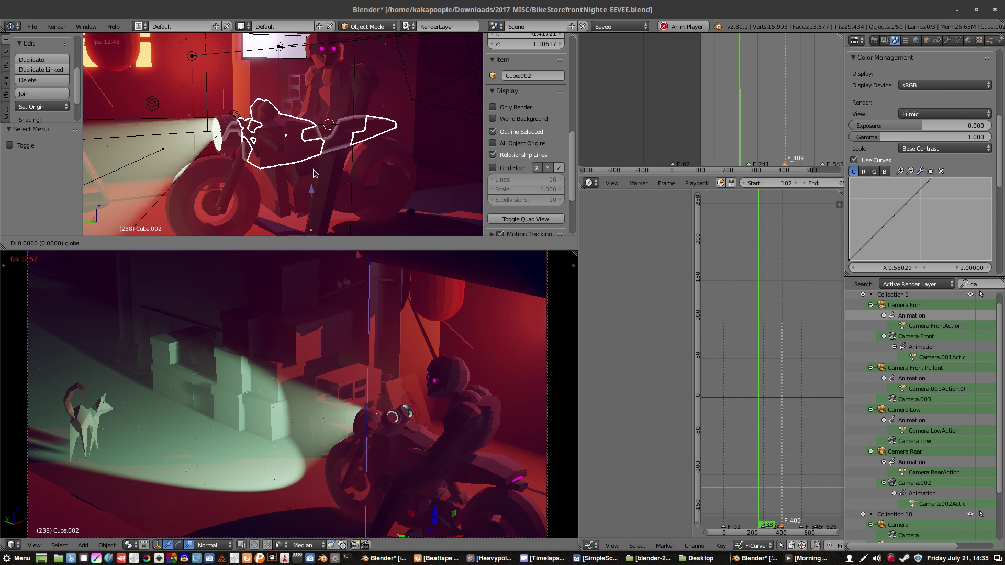
{"action": "mouse_move", "coordinate": [313, 169]}
{"action": "left_mouse_down"}
{"action": "mouse_move", "coordinate": [315, 202]}
{"action": "mouse_move", "coordinate": [316, 169]}
{"action": "left_mouse_up"}
{"action": "key", "text": "ctrl+z"}
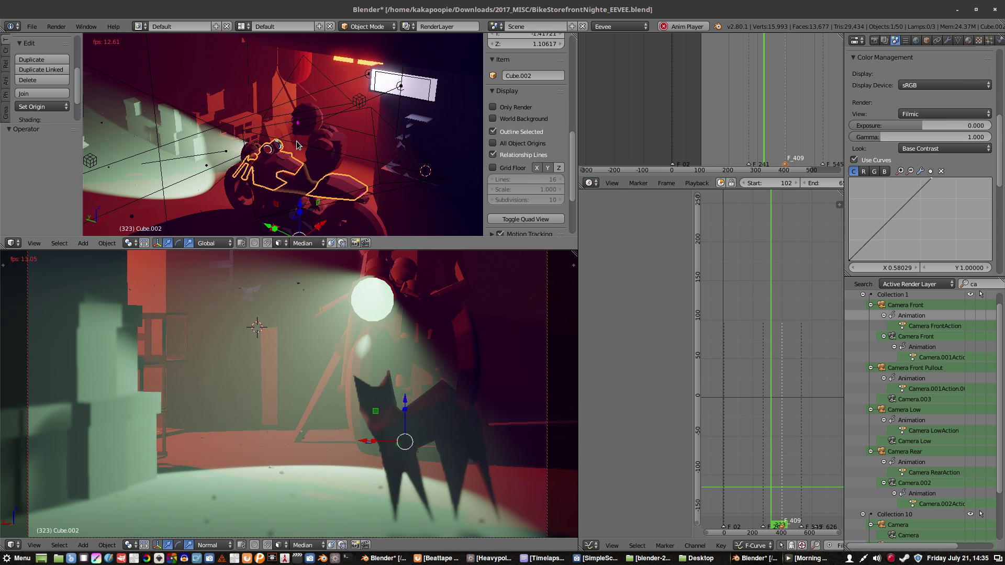
Step: Stop the animation playback and examine the rider, the handlebars and the lit storefront interior up close
{"action": "key", "text": "alt+a"}
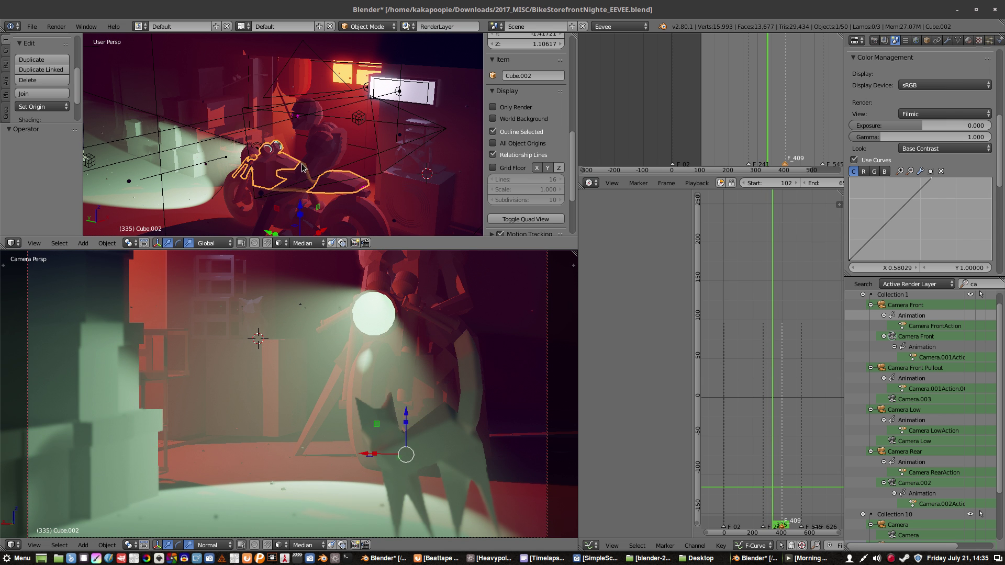
{"action": "middle_click_drag", "start_coordinate": [284, 195], "coordinate": [307, 128]}
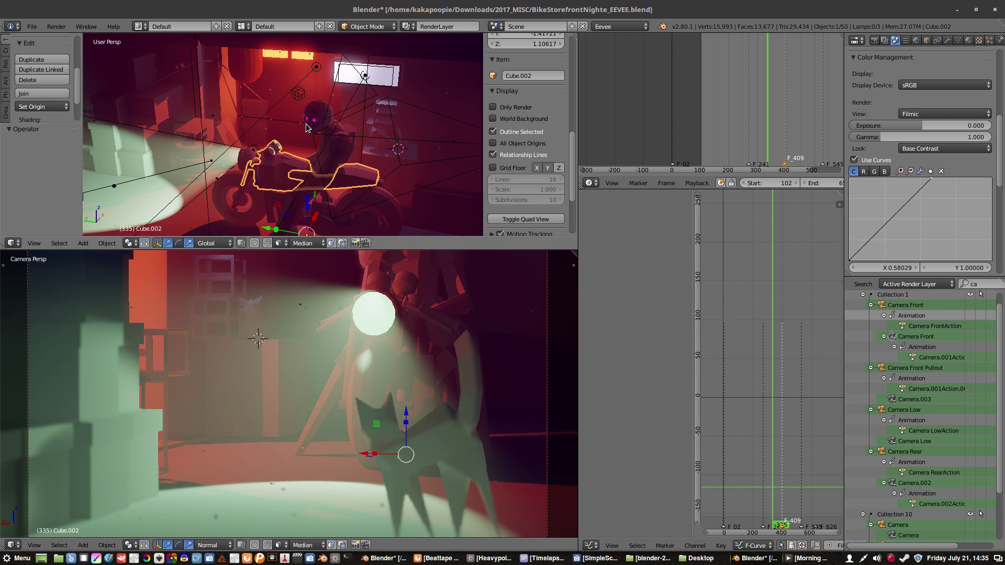
{"action": "scroll", "coordinate": [285, 108], "scroll_direction": "up", "scroll_amount": 7}
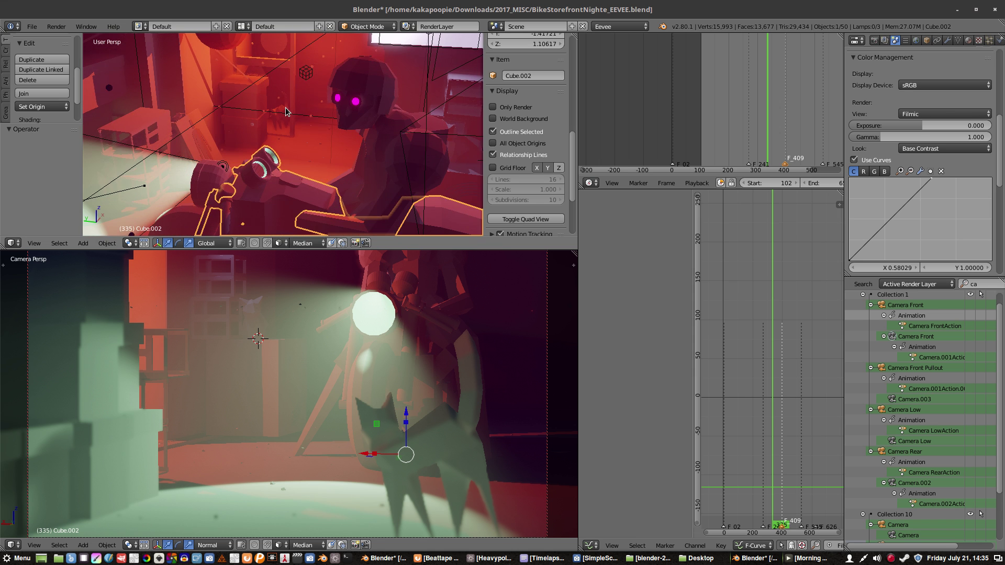
{"action": "middle_click_drag", "start_coordinate": [324, 79], "coordinate": [342, 154], "text": "shift"}
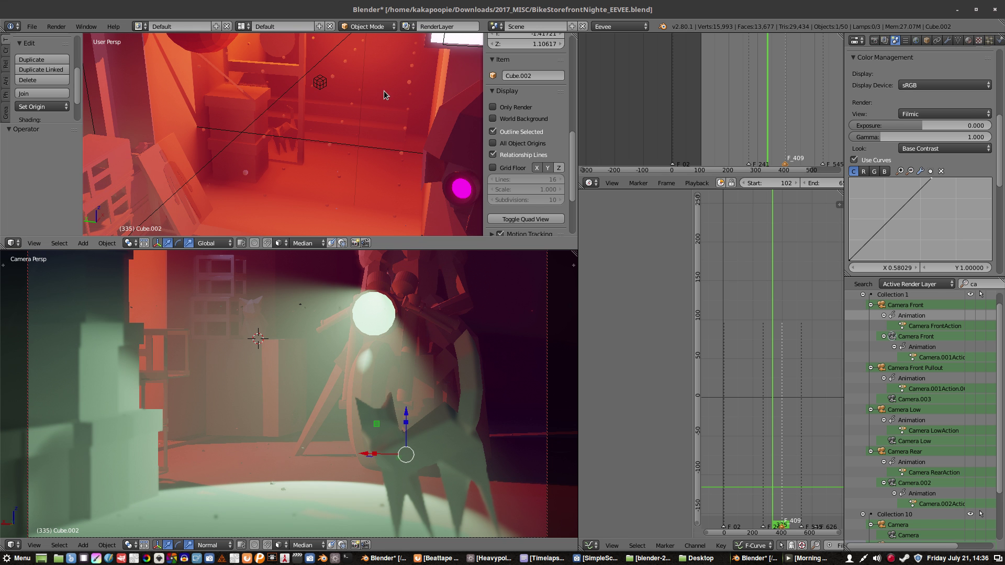
{"action": "scroll", "coordinate": [384, 92], "scroll_direction": "down", "scroll_amount": 5}
{"action": "middle_click_drag", "start_coordinate": [381, 105], "coordinate": [352, 83]}
{"action": "middle_click_drag", "start_coordinate": [293, 152], "coordinate": [316, 15], "text": "shift"}
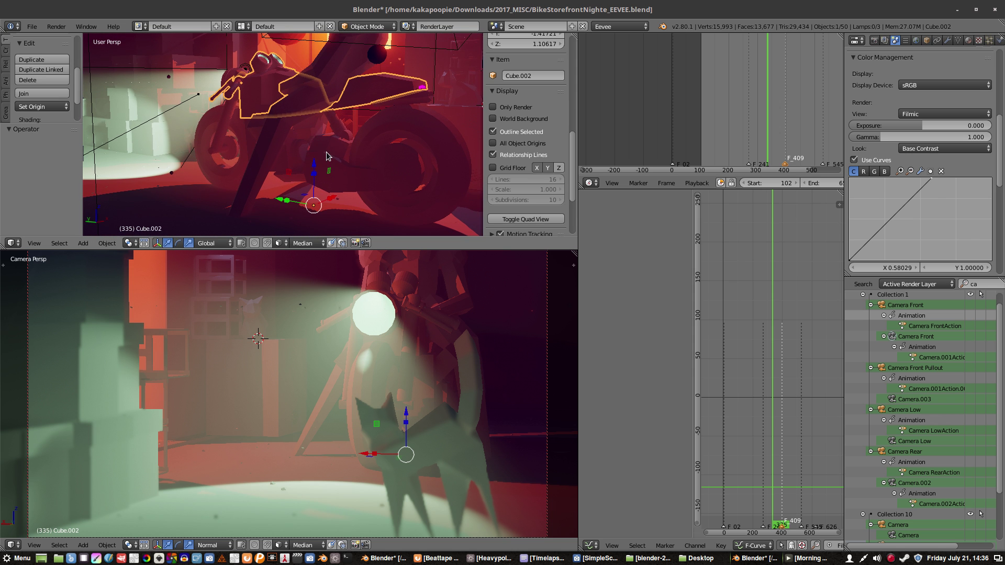
Step: Inspect the shadows and light around the motorcycle's underside and across the storefront floor from several angles
{"action": "middle_click_drag", "start_coordinate": [325, 152], "coordinate": [296, 133]}
{"action": "scroll", "coordinate": [383, 193], "scroll_direction": "up", "scroll_amount": 3}
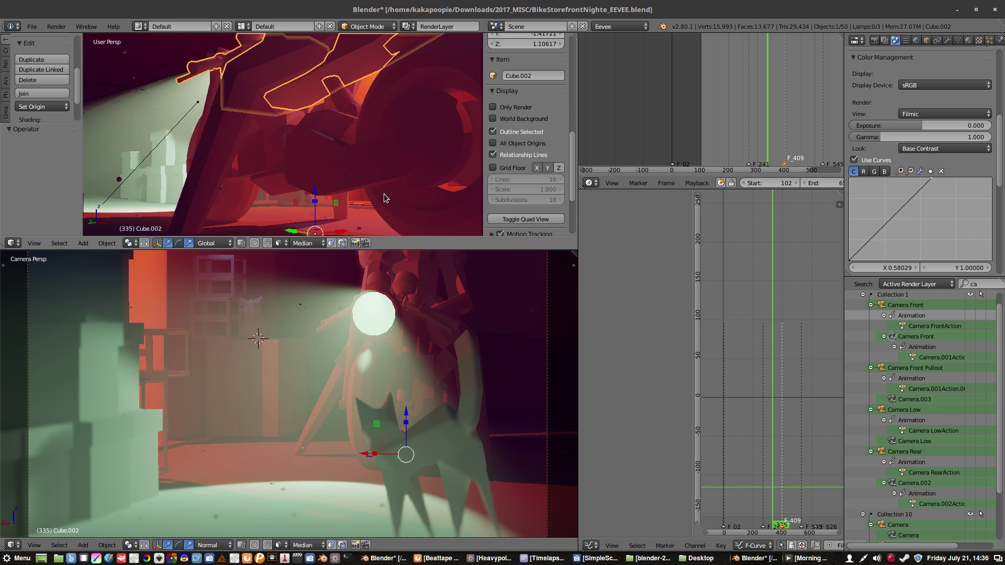
{"action": "scroll", "coordinate": [384, 198], "scroll_direction": "down", "scroll_amount": 2}
{"action": "middle_click_drag", "start_coordinate": [386, 174], "coordinate": [422, 54]}
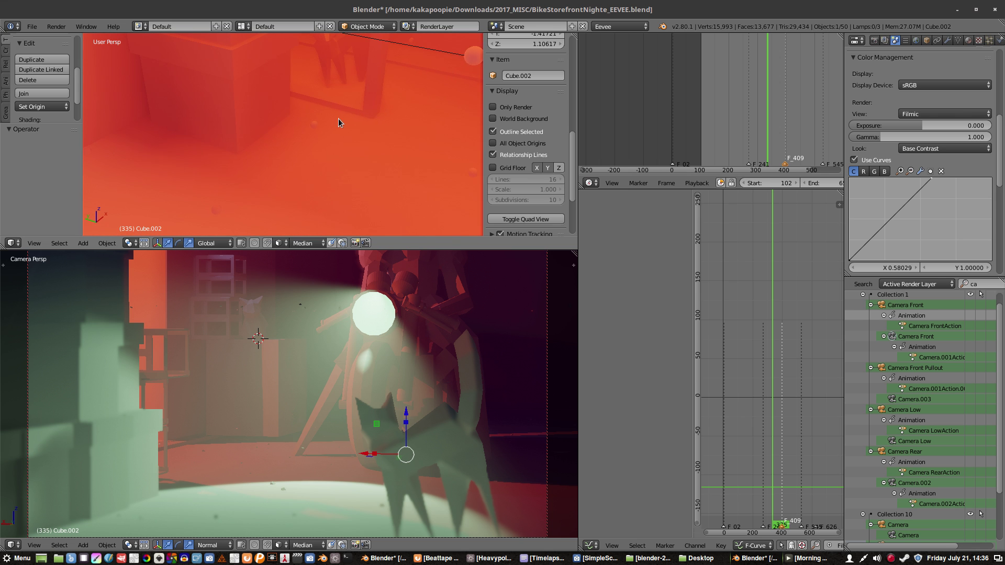
{"action": "mouse_move", "coordinate": [338, 122]}
{"action": "middle_mouse_down"}
{"action": "mouse_move", "coordinate": [345, 117]}
{"action": "mouse_move", "coordinate": [347, 144]}
{"action": "mouse_move", "coordinate": [375, 93]}
{"action": "mouse_move", "coordinate": [332, 145]}
{"action": "mouse_move", "coordinate": [341, 143]}
{"action": "mouse_move", "coordinate": [294, 159]}
{"action": "mouse_move", "coordinate": [288, 137]}
{"action": "mouse_move", "coordinate": [345, 140]}
{"action": "middle_mouse_up"}
{"action": "scroll", "coordinate": [288, 137], "scroll_direction": "up", "scroll_amount": 5}
{"action": "scroll", "coordinate": [315, 139], "scroll_direction": "down", "scroll_amount": 2}
{"action": "middle_click_drag", "start_coordinate": [235, 100], "coordinate": [283, 162], "text": "shift"}
{"action": "scroll", "coordinate": [288, 131], "scroll_direction": "down", "scroll_amount": 2}
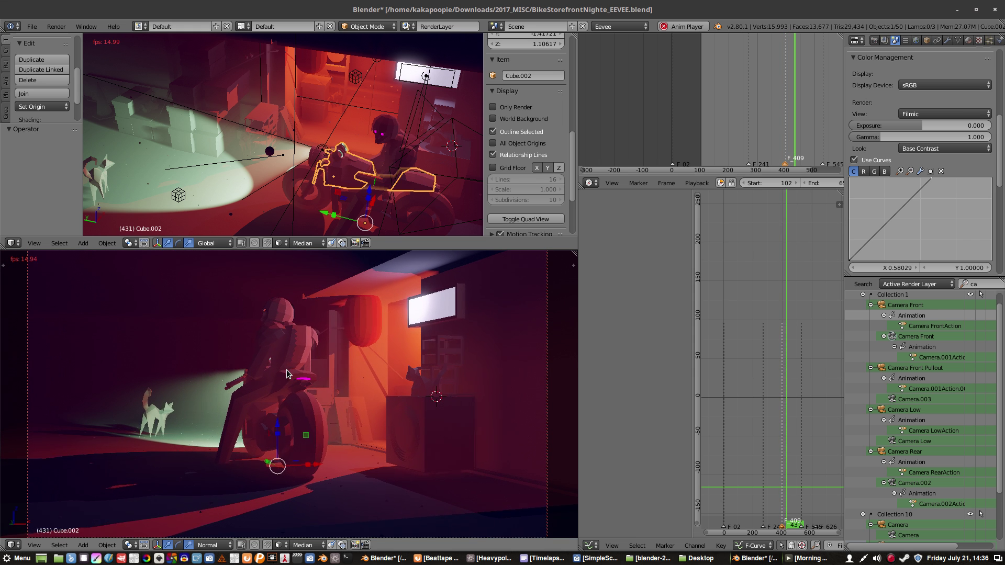
Step: Try to shift the rider's body (Cube.004) along the Y axis during playback, and undo the move
{"action": "middle_click_drag", "start_coordinate": [385, 187], "coordinate": [110, 46]}
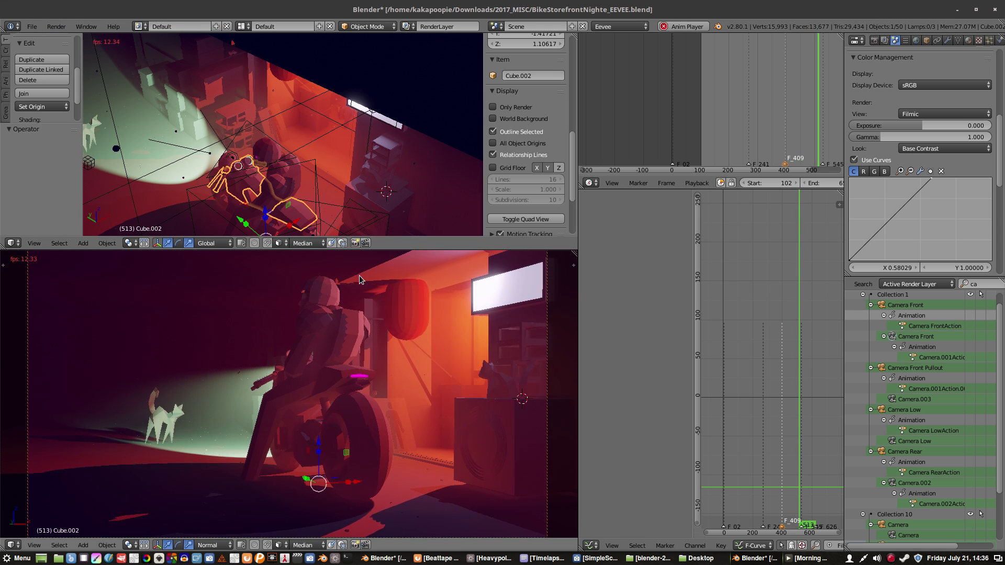
{"action": "middle_click_drag", "start_coordinate": [209, 141], "coordinate": [341, 50]}
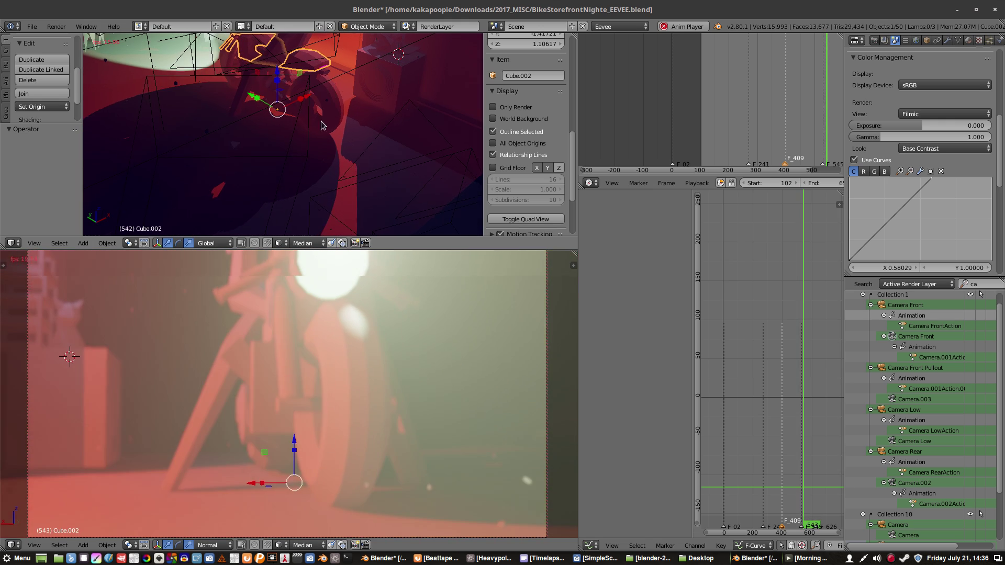
{"action": "middle_click_drag", "start_coordinate": [322, 117], "coordinate": [275, 180], "text": "shift"}
{"action": "scroll", "coordinate": [306, 179], "scroll_direction": "up", "scroll_amount": 3}
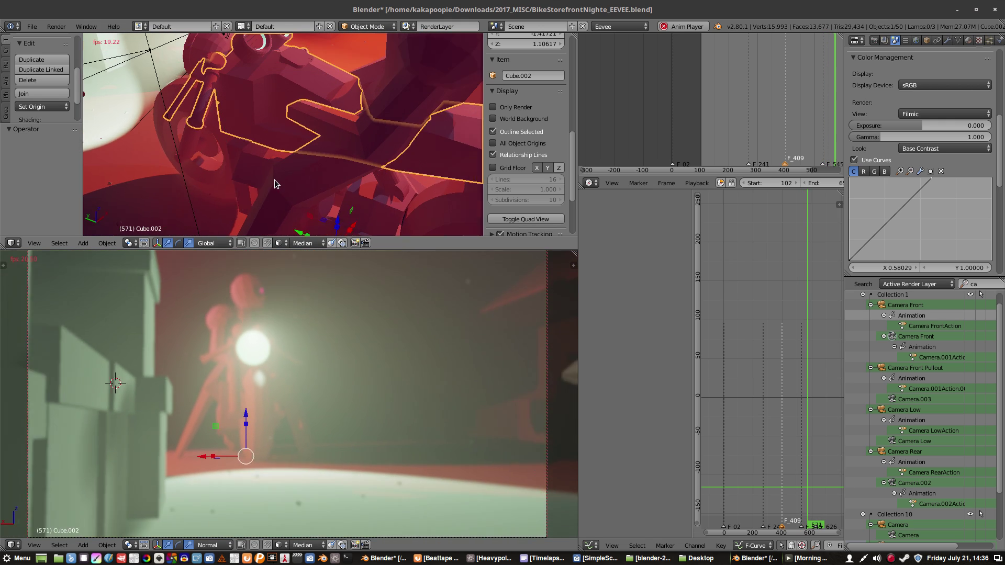
{"action": "scroll", "coordinate": [283, 176], "scroll_direction": "down", "scroll_amount": 3}
{"action": "right_click", "coordinate": [267, 181]}
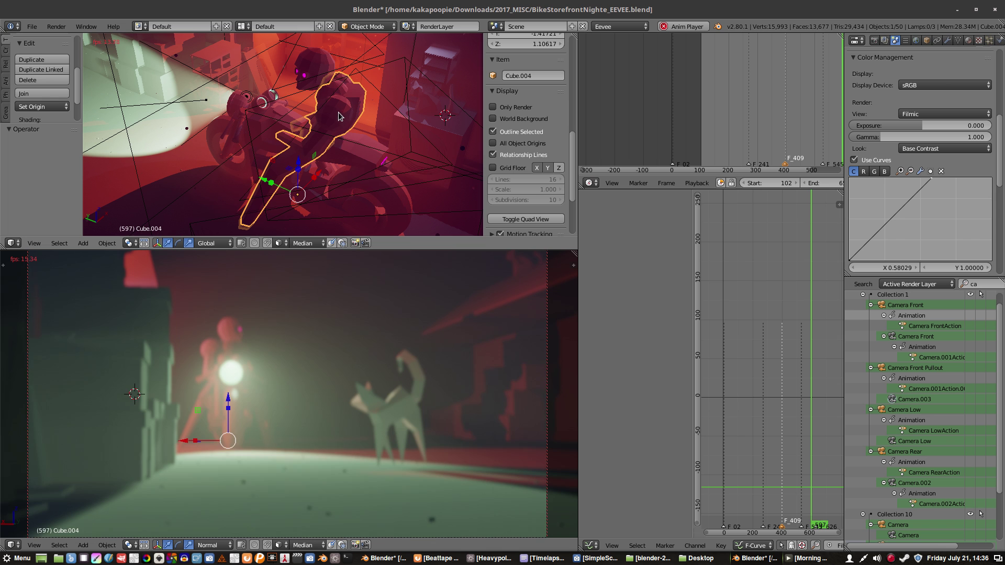
{"action": "mouse_move", "coordinate": [267, 180]}
{"action": "left_mouse_down"}
{"action": "mouse_move", "coordinate": [306, 198]}
{"action": "mouse_move", "coordinate": [264, 183]}
{"action": "left_mouse_up"}
{"action": "key", "text": "ctrl+z"}
Step: Try moving the rider's body back and forth along the Y axis while the animation plays
{"action": "key", "text": "g"}
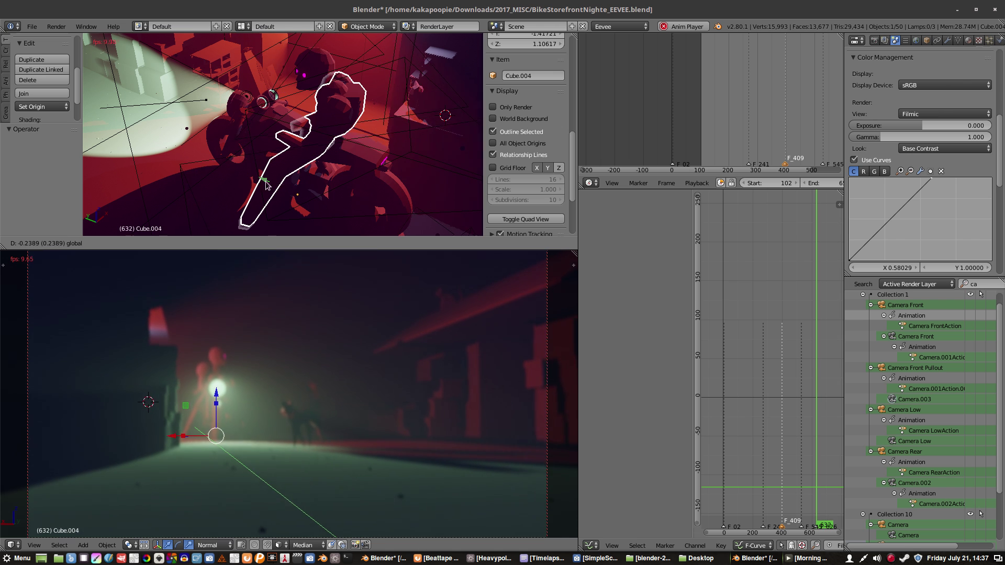
{"action": "left_click", "coordinate": [246, 178]}
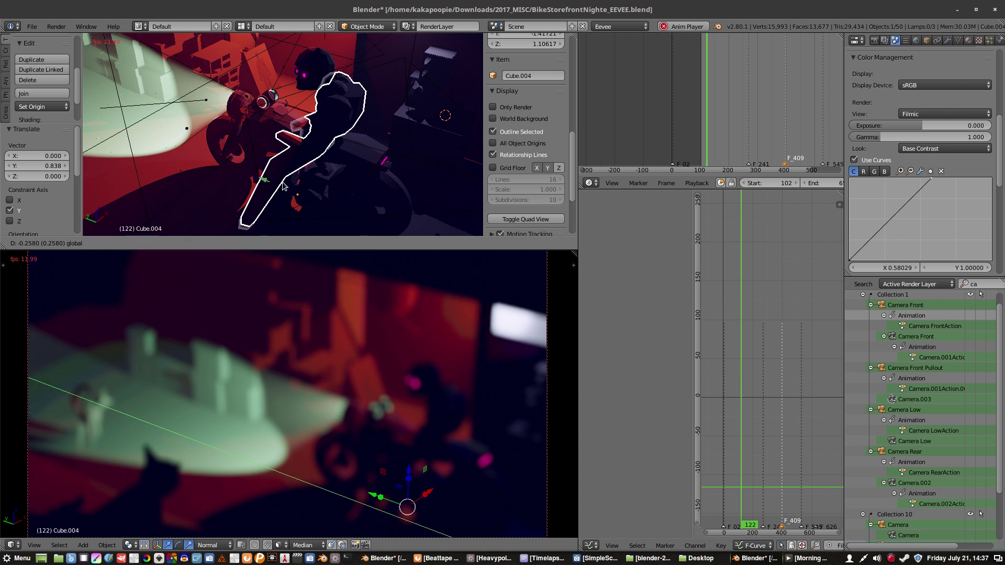
{"action": "left_click", "coordinate": [337, 185]}
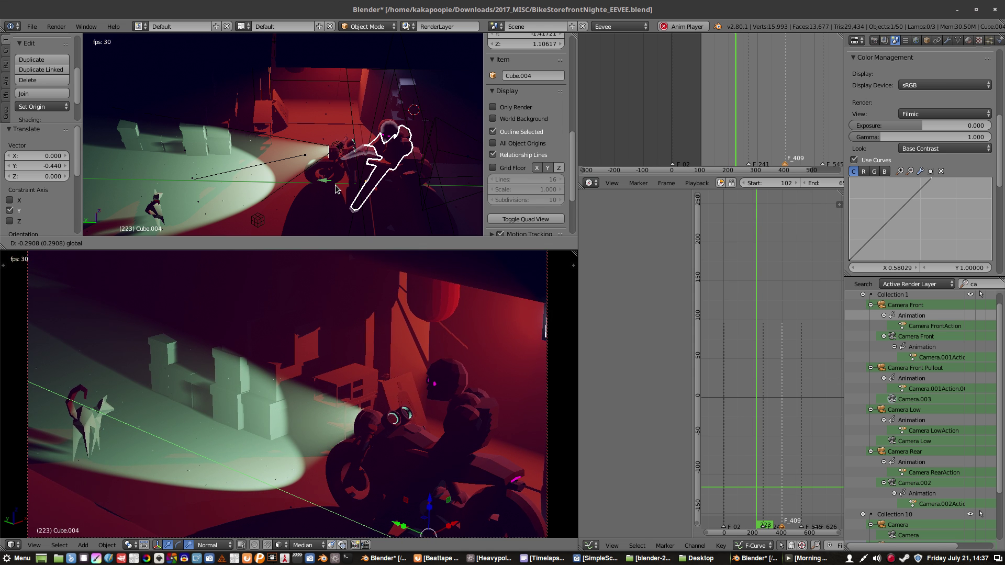
{"action": "scroll", "coordinate": [318, 185], "scroll_direction": "up", "scroll_amount": 5}
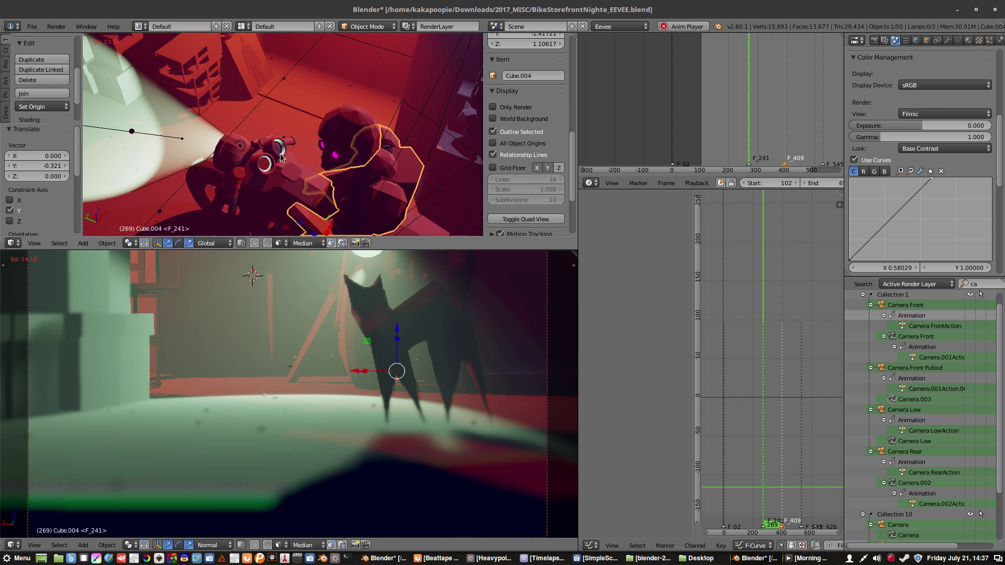
{"action": "middle_click_drag", "start_coordinate": [281, 154], "coordinate": [268, 141], "text": "shift"}
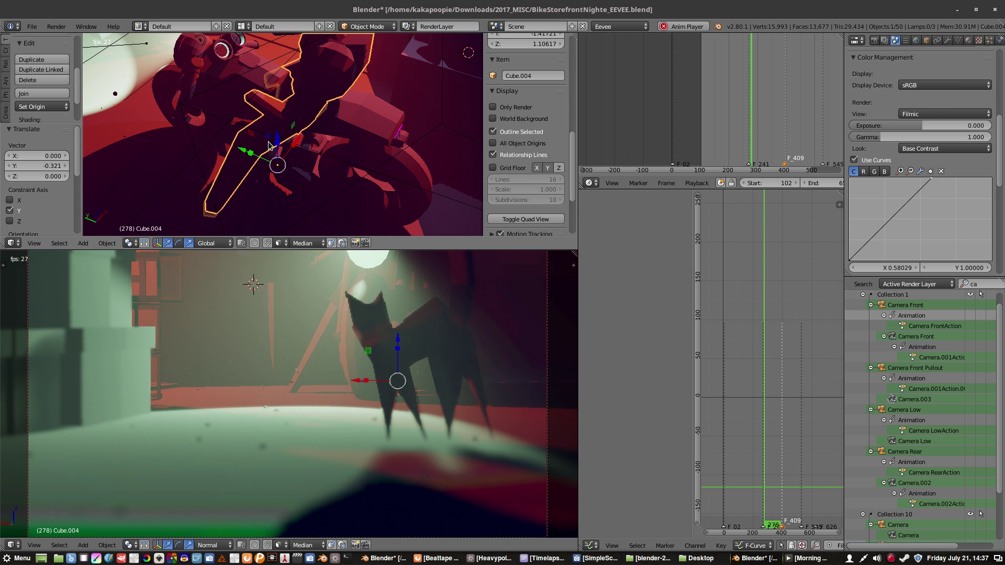
{"action": "scroll", "coordinate": [246, 150], "scroll_direction": "down", "scroll_amount": 4}
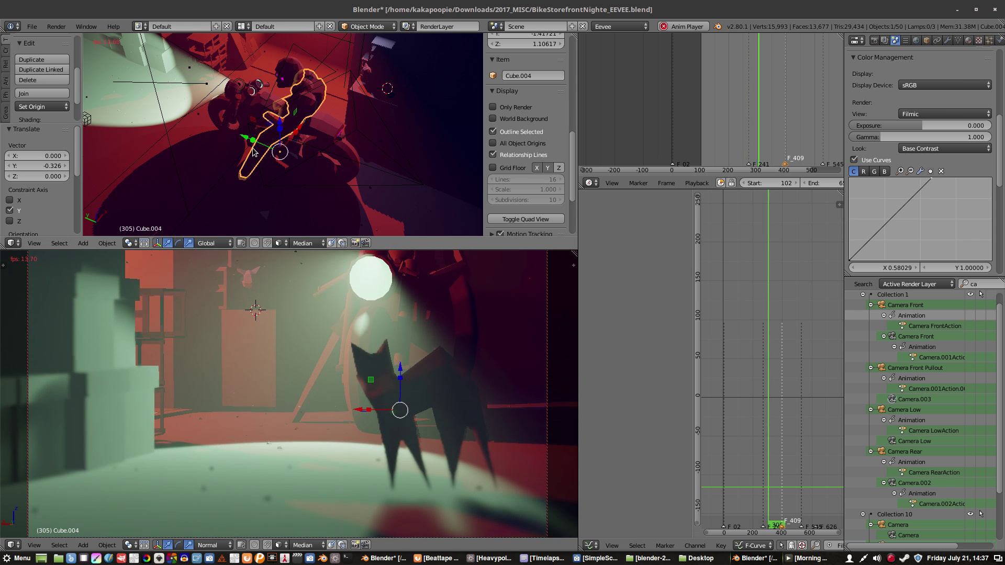
{"action": "key", "text": "Escape"}
{"action": "key", "text": "alt+a"}
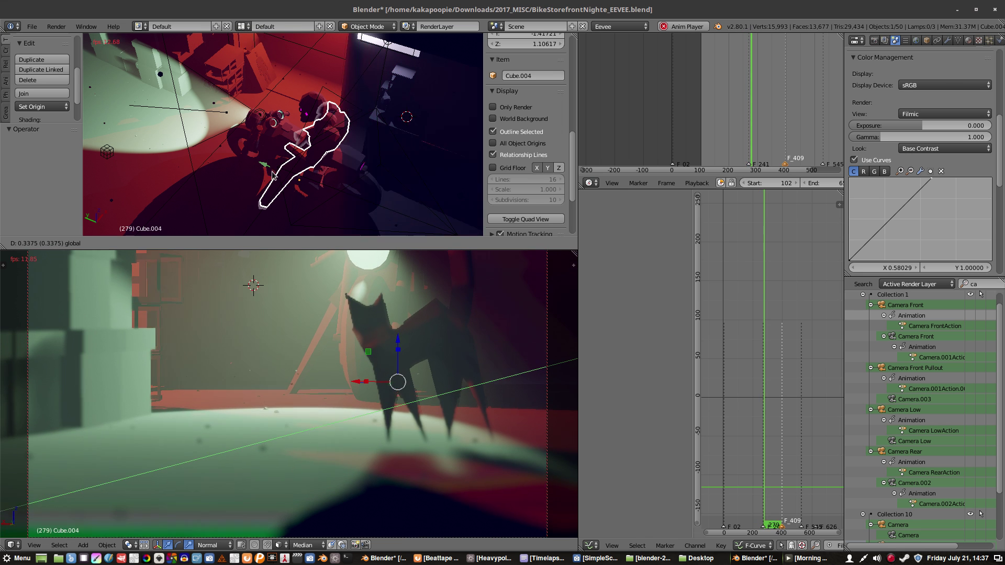
{"action": "key", "text": "Escape"}
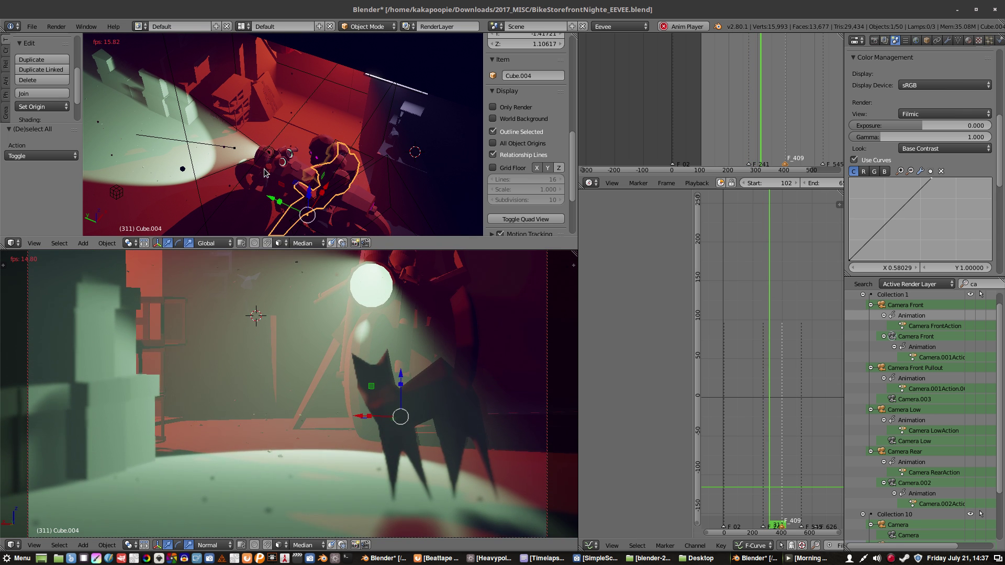
Step: Stop the playback at frame 425 and change the colour of the motorcycle's headlight spot lamp to blue
{"action": "middle_click_drag", "start_coordinate": [287, 177], "coordinate": [278, 136]}
{"action": "scroll", "coordinate": [263, 127], "scroll_direction": "up", "scroll_amount": 1}
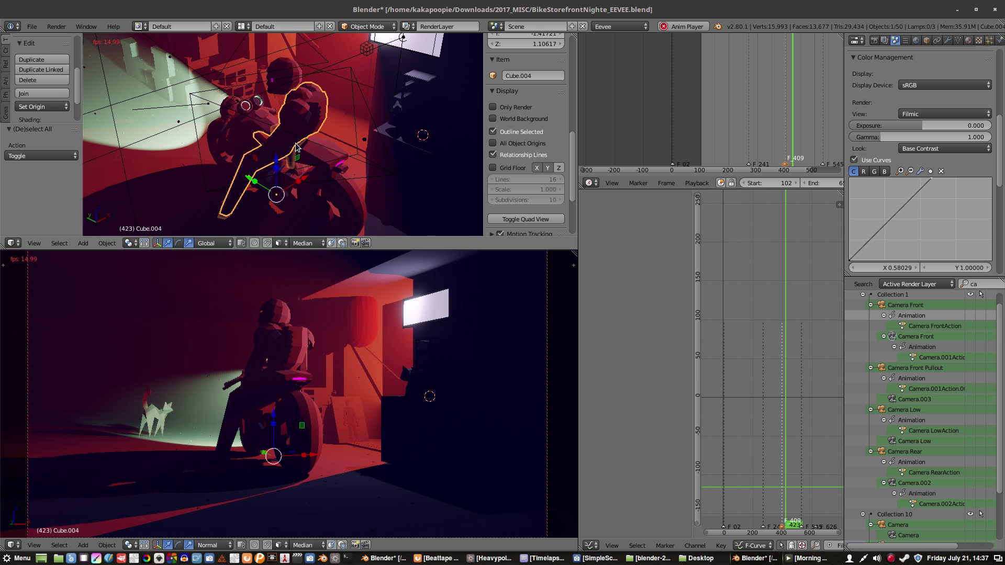
{"action": "key", "text": "alt+a"}
{"action": "middle_click_drag", "start_coordinate": [293, 144], "coordinate": [281, 135]}
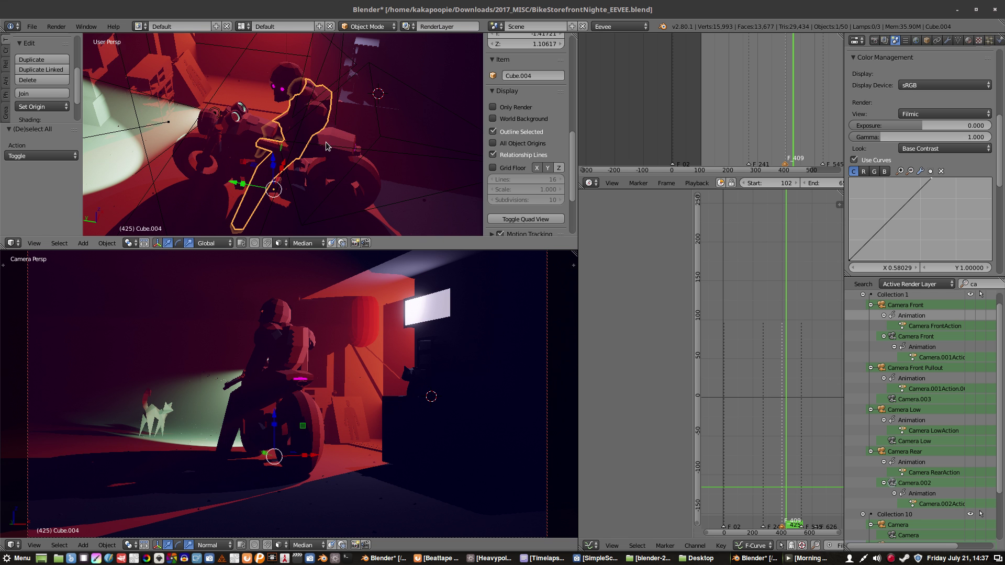
{"action": "middle_click_drag", "start_coordinate": [326, 146], "coordinate": [184, 151]}
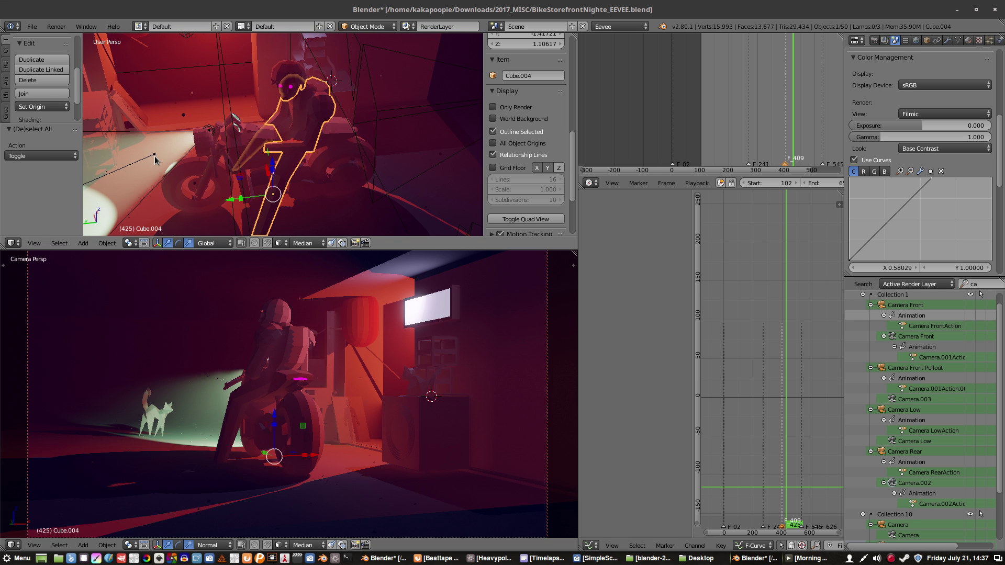
{"action": "left_click", "coordinate": [154, 159]}
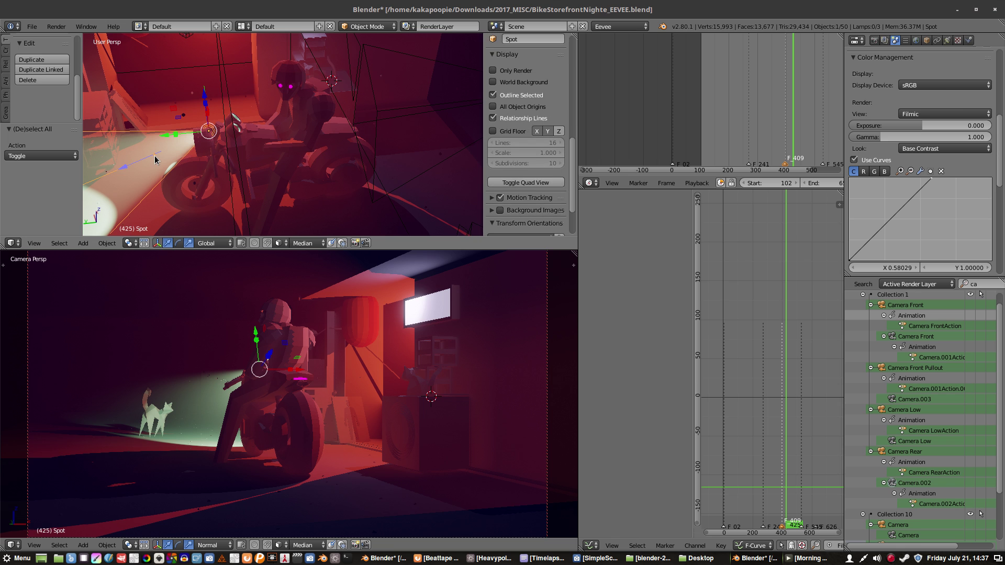
{"action": "left_click", "coordinate": [948, 41]}
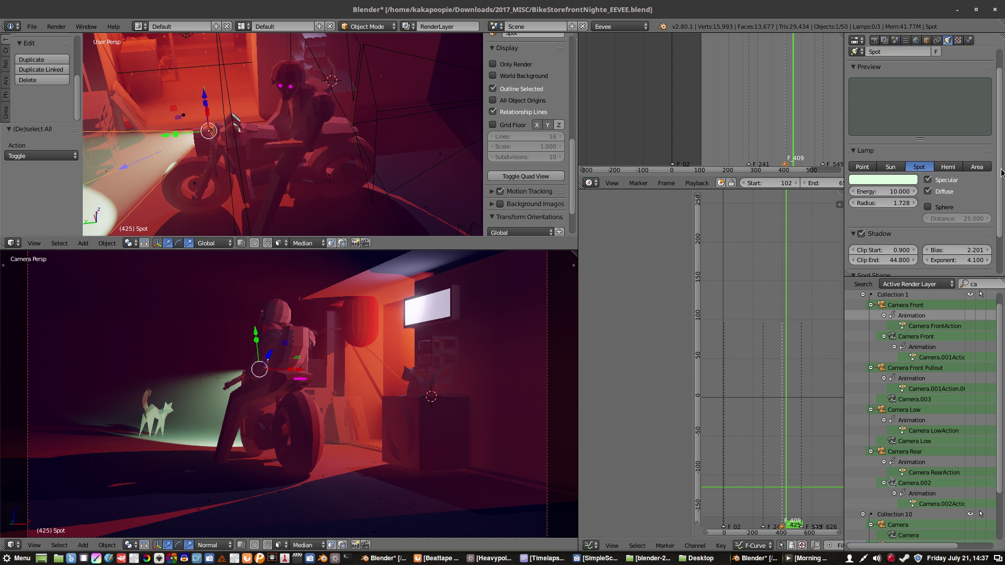
{"action": "scroll", "coordinate": [1001, 173], "scroll_direction": "down", "scroll_amount": 1}
{"action": "left_click", "coordinate": [909, 165]}
{"action": "left_click", "coordinate": [883, 203]}
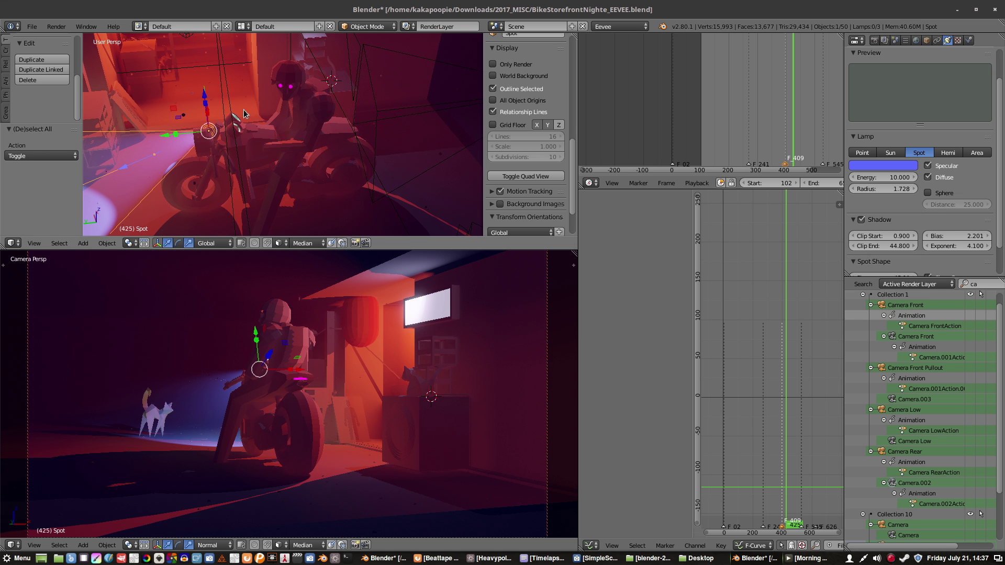
Step: Change the colour of the area lamp at the white wall sign (Area.001) to bright green
{"action": "middle_click_drag", "start_coordinate": [209, 109], "coordinate": [230, 103]}
{"action": "right_click", "coordinate": [231, 100]}
{"action": "right_click", "coordinate": [315, 96]}
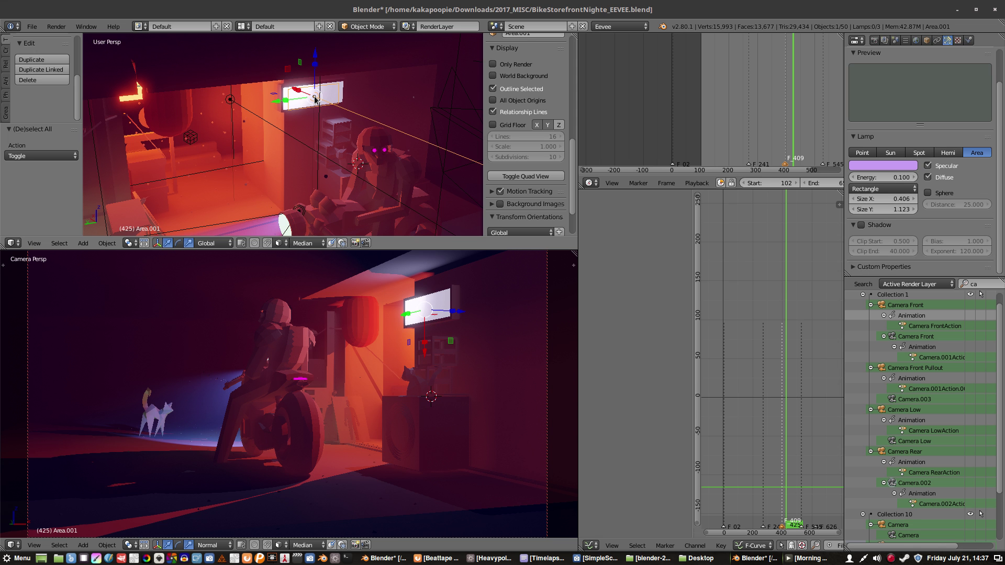
{"action": "left_click", "coordinate": [909, 169]}
{"action": "left_click", "coordinate": [858, 176]}
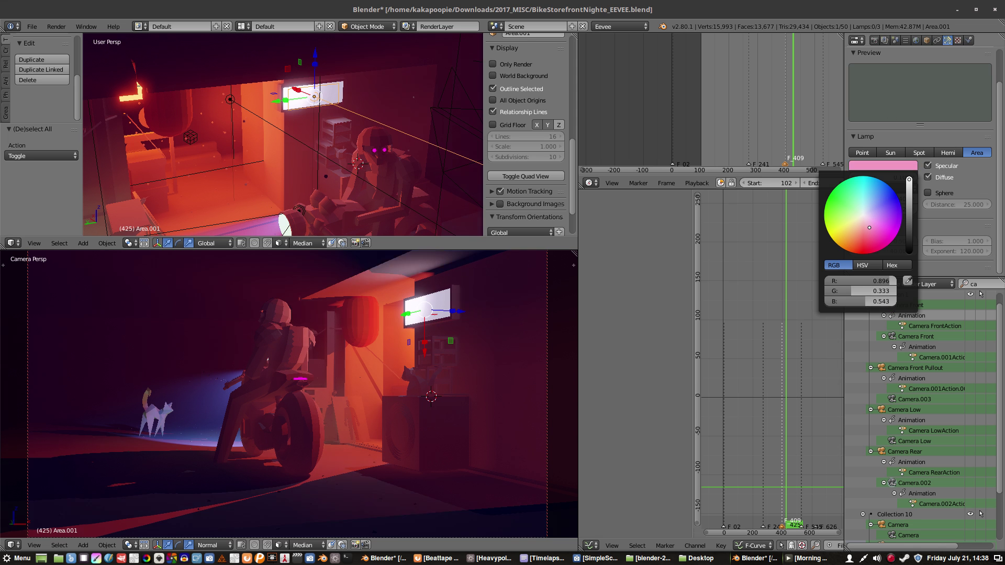
{"action": "left_click_drag", "start_coordinate": [858, 176], "coordinate": [834, 187]}
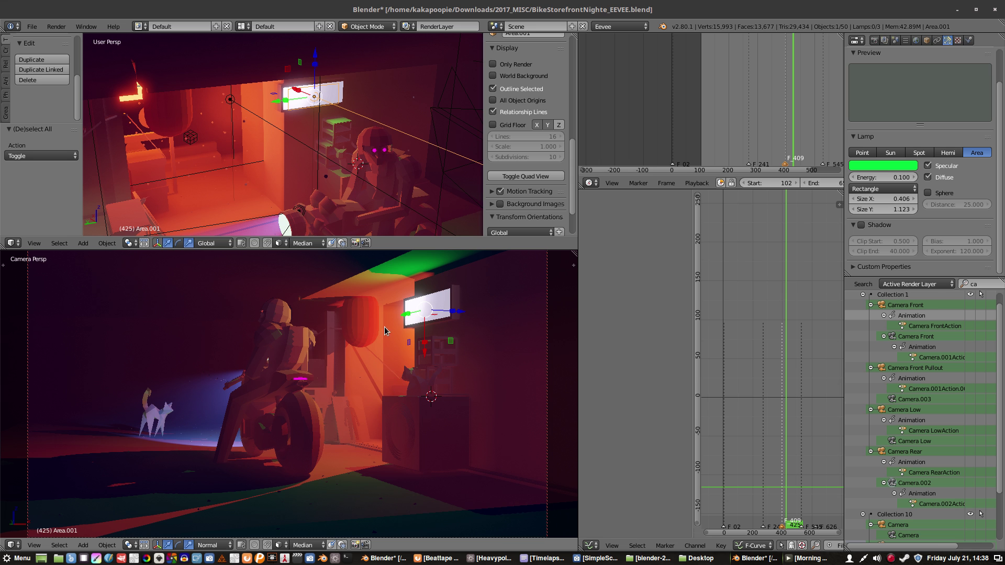
Step: Change the colour of the large red area lamp (Area) in the storefront to a paler, pinkish red
{"action": "middle_click_drag", "start_coordinate": [413, 419], "coordinate": [339, 353]}
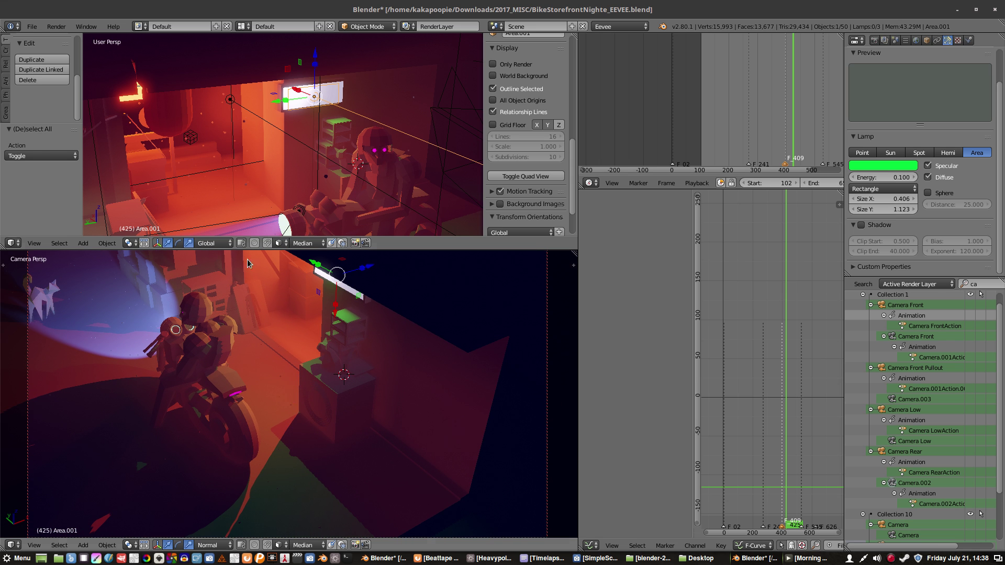
{"action": "middle_click_drag", "start_coordinate": [268, 124], "coordinate": [270, 136]}
{"action": "right_click", "coordinate": [224, 128]}
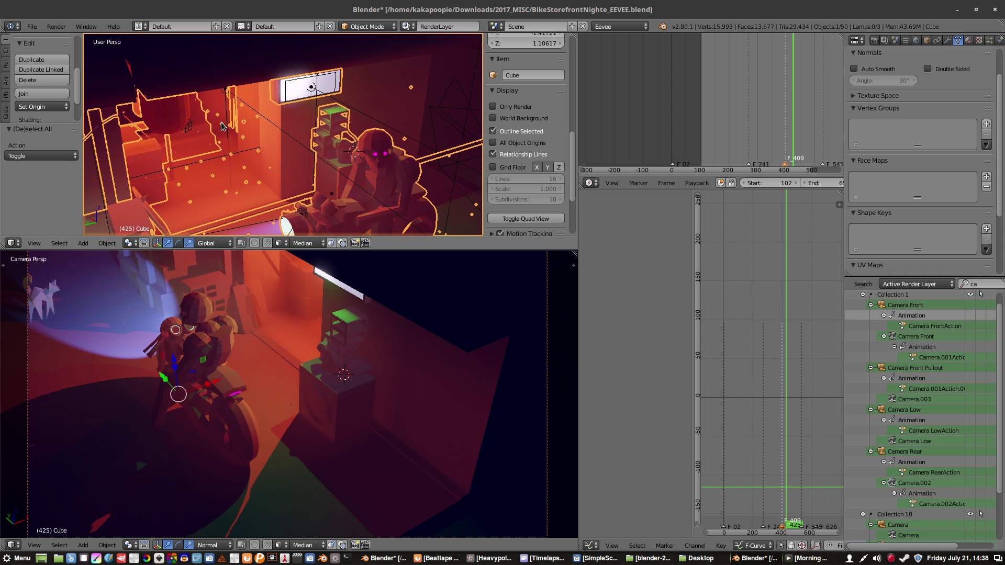
{"action": "middle_click_drag", "start_coordinate": [251, 142], "coordinate": [244, 107]}
{"action": "right_click", "coordinate": [245, 94]}
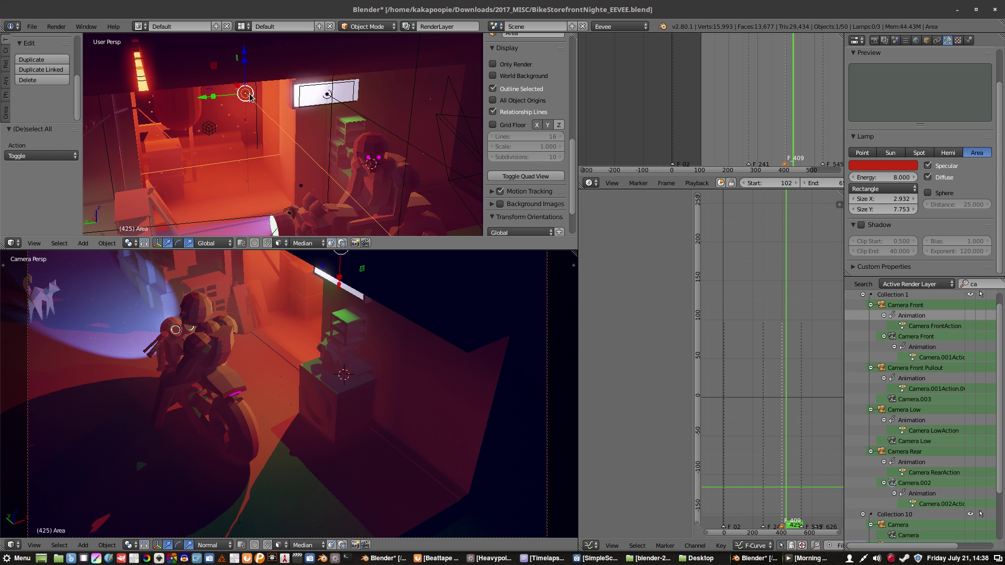
{"action": "left_click", "coordinate": [907, 165]}
{"action": "mouse_move", "coordinate": [869, 234]}
{"action": "left_mouse_down"}
{"action": "mouse_move", "coordinate": [880, 242]}
{"action": "mouse_move", "coordinate": [861, 237]}
{"action": "left_mouse_up"}
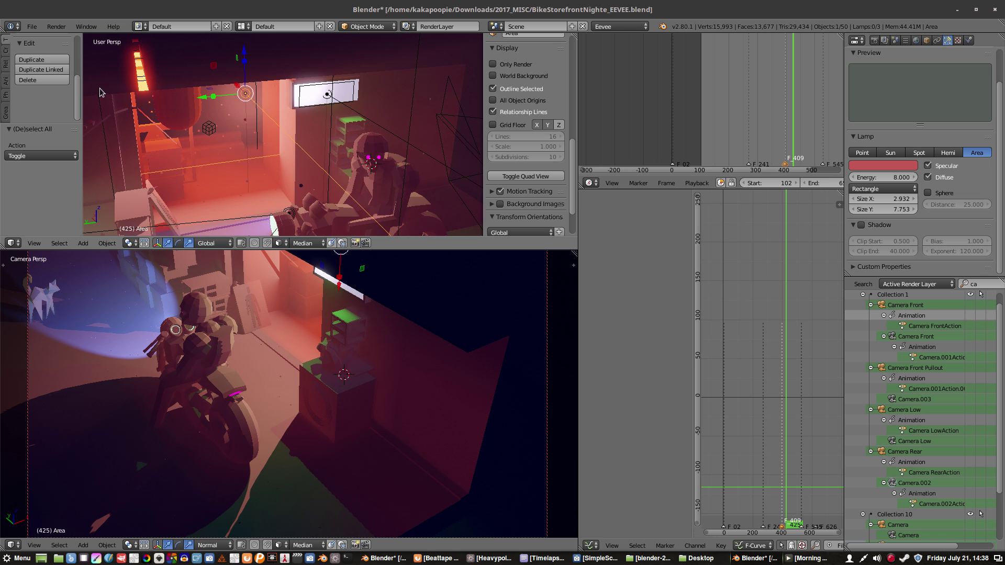
Step: Select the cat mesh (Icosphere) inside the red-lit storefront
{"action": "middle_click_drag", "start_coordinate": [310, 191], "coordinate": [266, 172]}
{"action": "middle_click_drag", "start_coordinate": [376, 188], "coordinate": [336, 170], "text": "shift"}
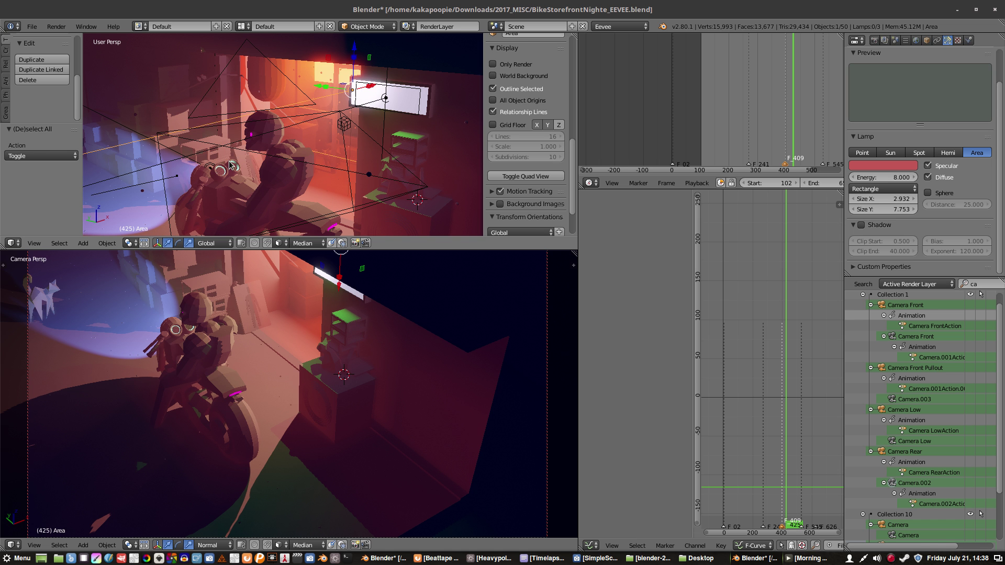
{"action": "middle_click_drag", "start_coordinate": [232, 166], "coordinate": [361, 133]}
{"action": "scroll", "coordinate": [356, 137], "scroll_direction": "up", "scroll_amount": 3}
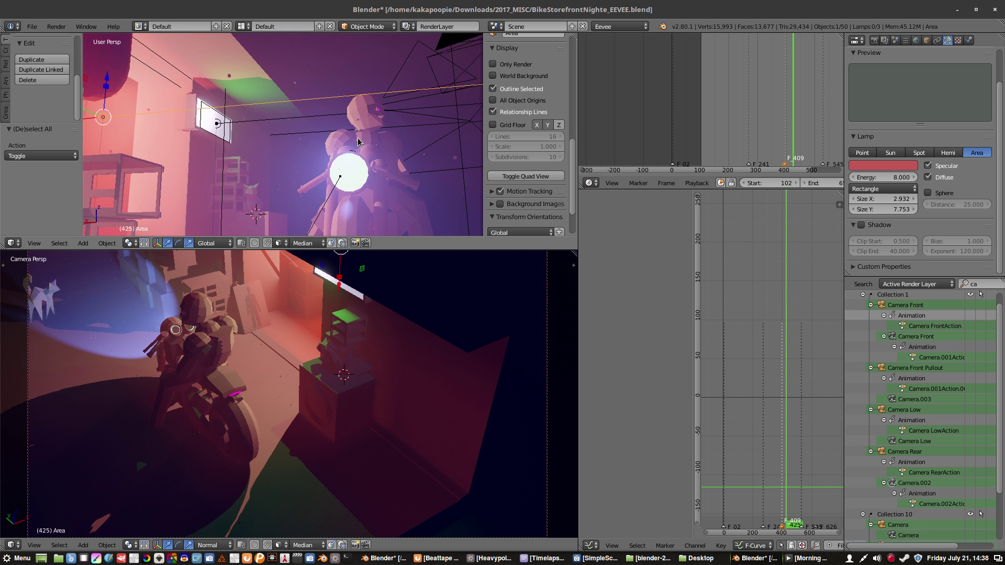
{"action": "middle_click_drag", "start_coordinate": [292, 151], "coordinate": [345, 149]}
{"action": "scroll", "coordinate": [350, 164], "scroll_direction": "up", "scroll_amount": 4}
{"action": "scroll", "coordinate": [343, 153], "scroll_direction": "up", "scroll_amount": 4}
{"action": "right_click", "coordinate": [348, 171]}
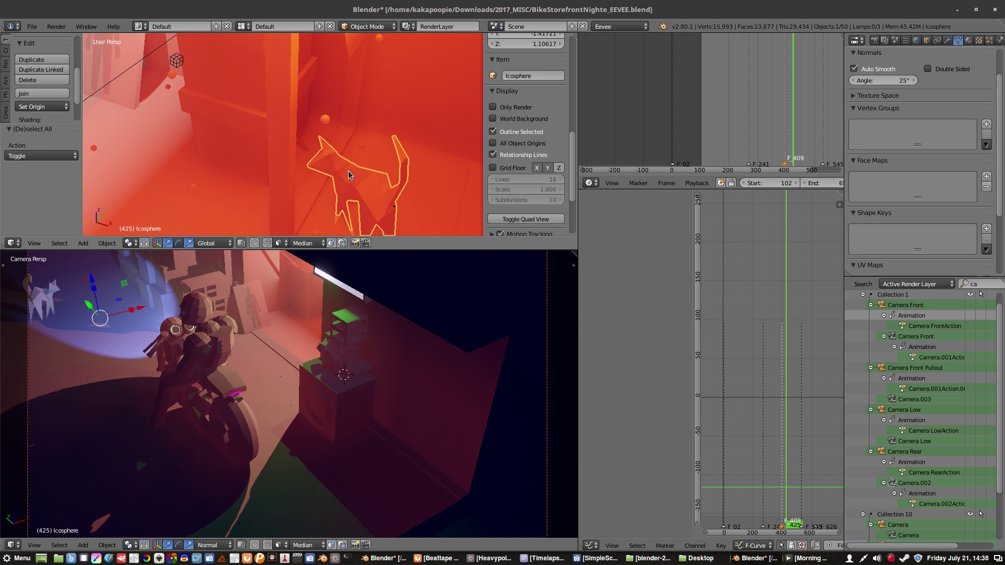
Step: Examine how the lamps light the cats, the motorcycle and the rider from several angles
{"action": "scroll", "coordinate": [348, 171], "scroll_direction": "down", "scroll_amount": 3}
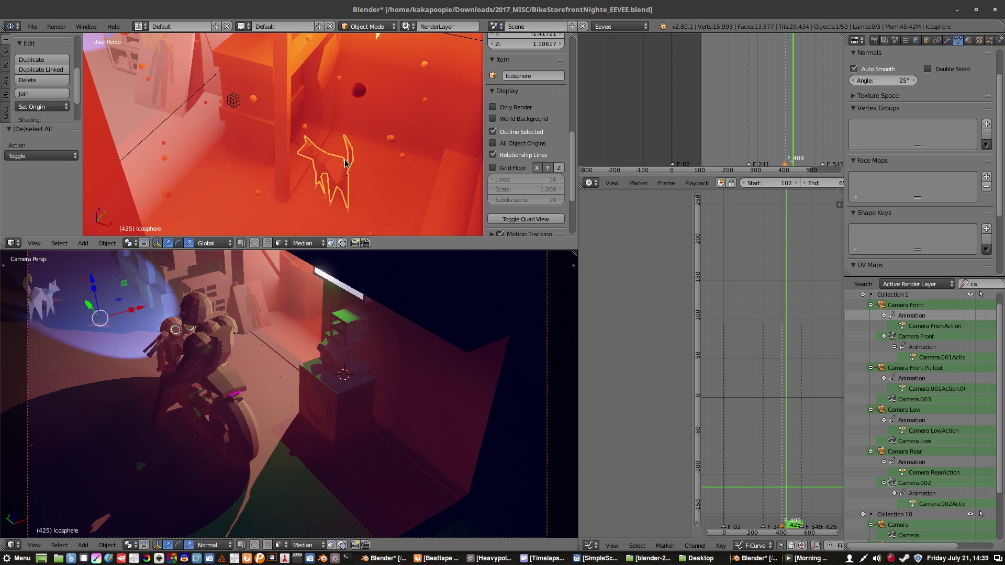
{"action": "middle_click_drag", "start_coordinate": [321, 149], "coordinate": [324, 210], "text": "shift"}
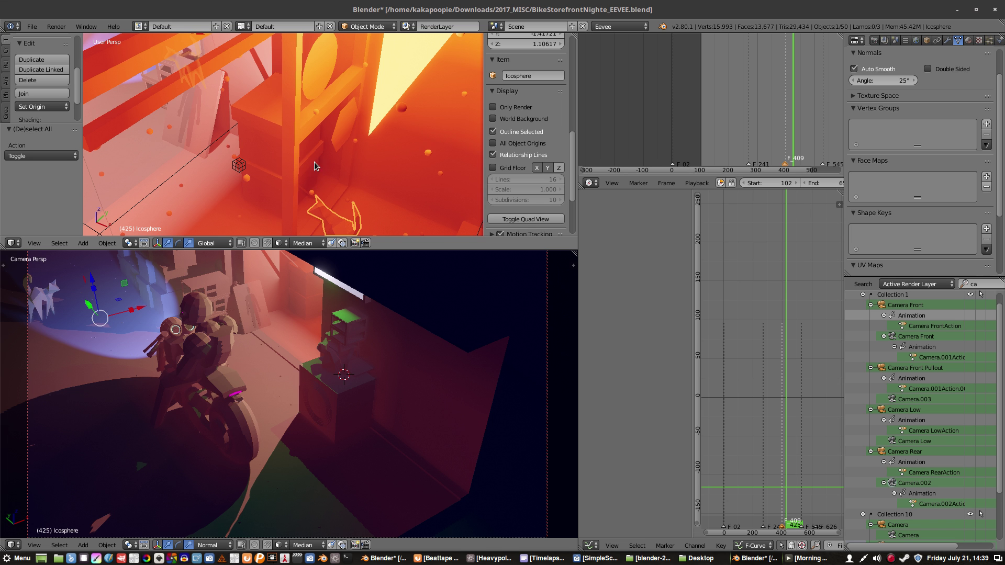
{"action": "scroll", "coordinate": [324, 173], "scroll_direction": "down", "scroll_amount": 4}
{"action": "middle_click_drag", "start_coordinate": [312, 152], "coordinate": [309, 268]}
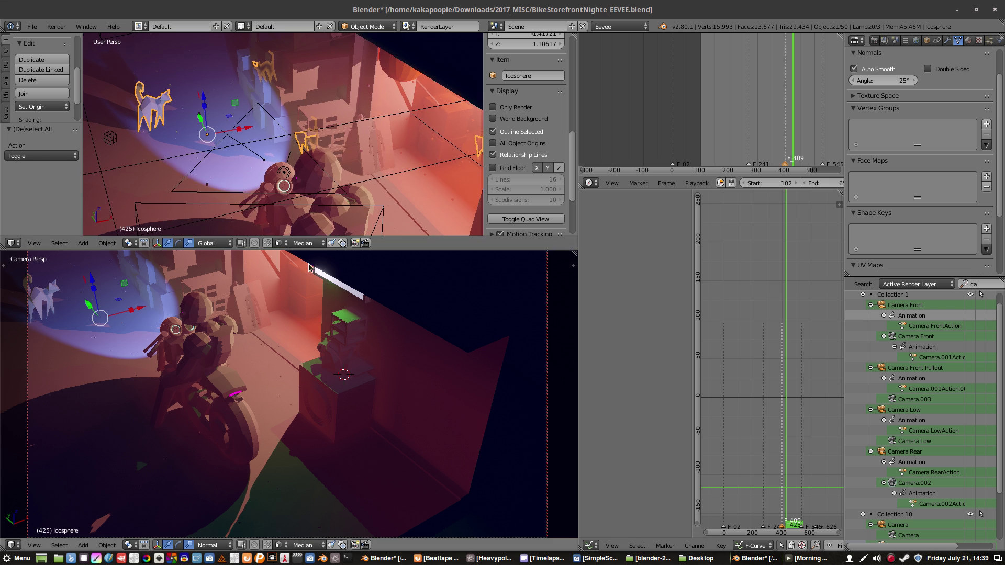
{"action": "middle_click_drag", "start_coordinate": [328, 195], "coordinate": [356, 181]}
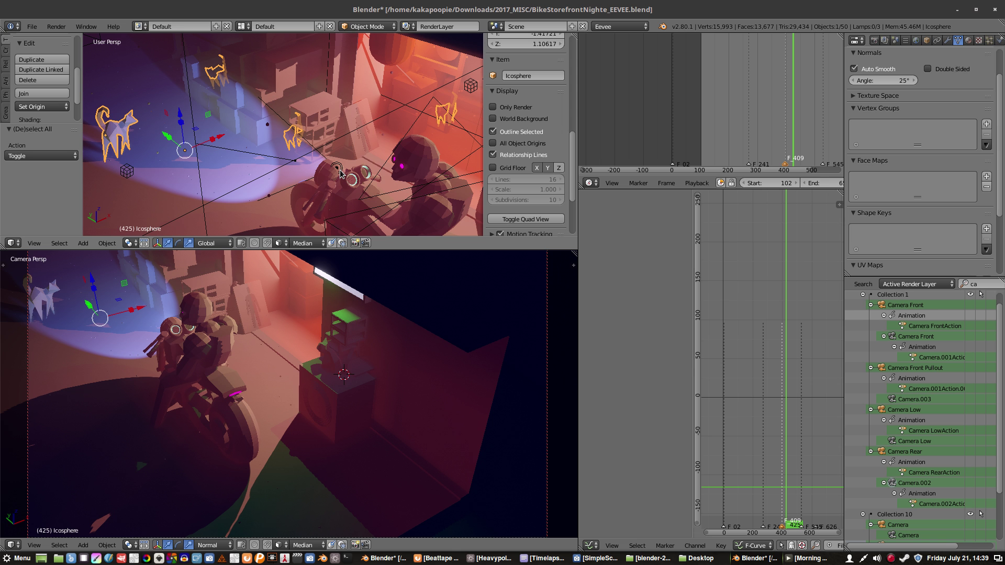
{"action": "middle_click_drag", "start_coordinate": [340, 173], "coordinate": [306, 160]}
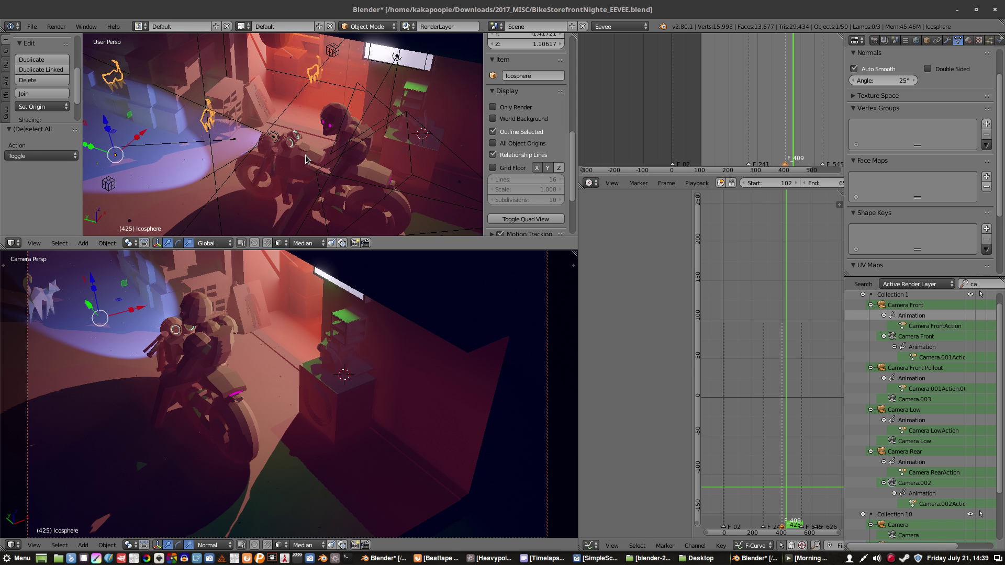
Step: Play the animation briefly with the whole scene in view and stop it at frame 471
{"action": "scroll", "coordinate": [306, 159], "scroll_direction": "down", "scroll_amount": 8}
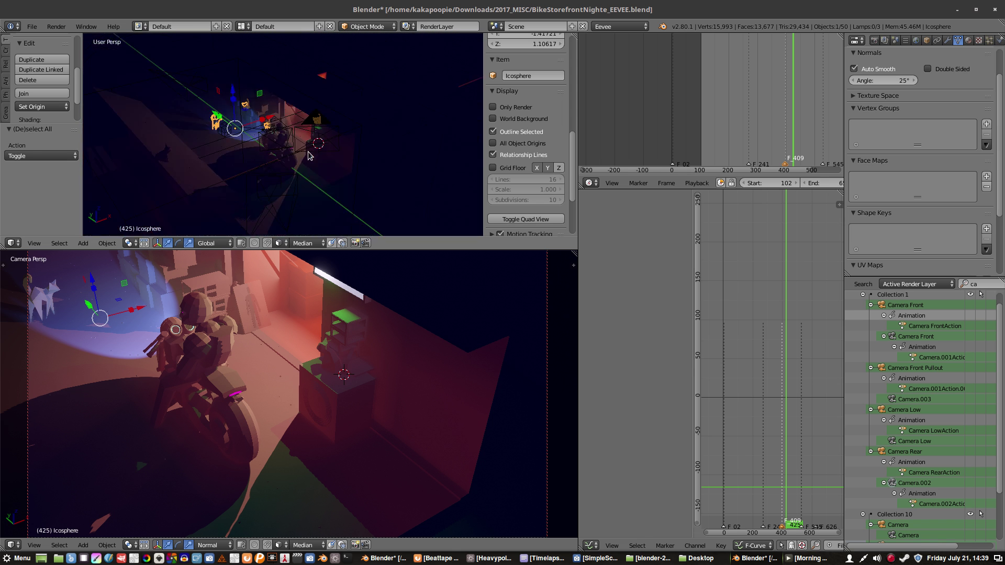
{"action": "scroll", "coordinate": [310, 156], "scroll_direction": "down", "scroll_amount": 2}
{"action": "middle_click_drag", "start_coordinate": [312, 157], "coordinate": [294, 160]}
{"action": "key", "text": "alt+a"}
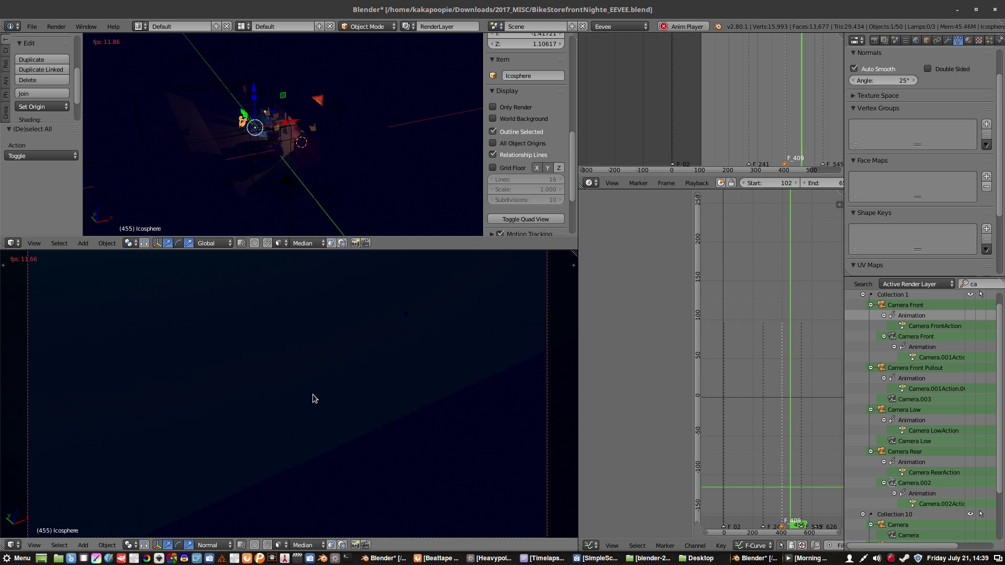
{"action": "key", "text": "alt+a"}
Step: Select only the rider's helmet (Cube.031) and view it within the surrounding lit scene
{"action": "middle_click_drag", "start_coordinate": [314, 173], "coordinate": [321, 159]}
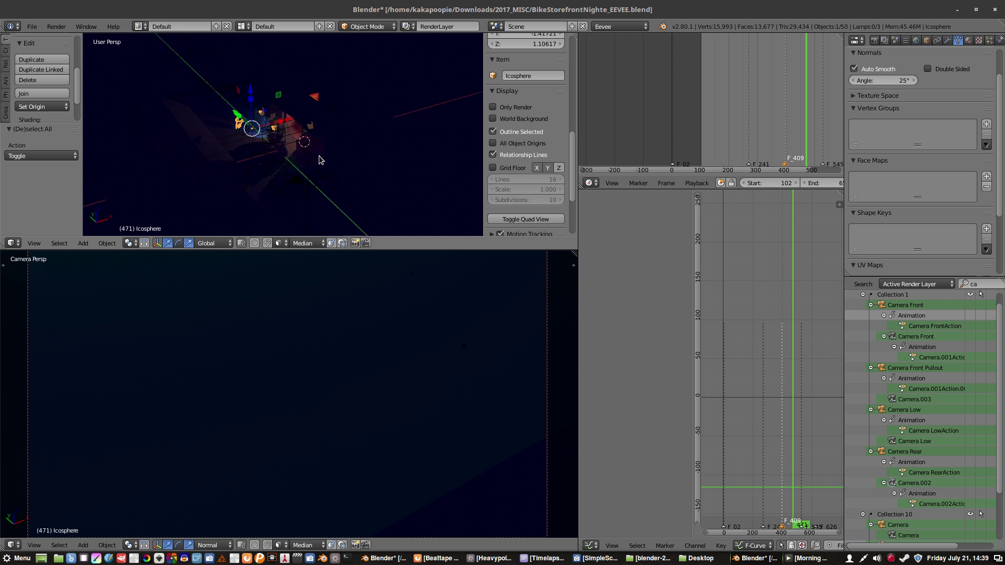
{"action": "scroll", "coordinate": [309, 153], "scroll_direction": "up", "scroll_amount": 12}
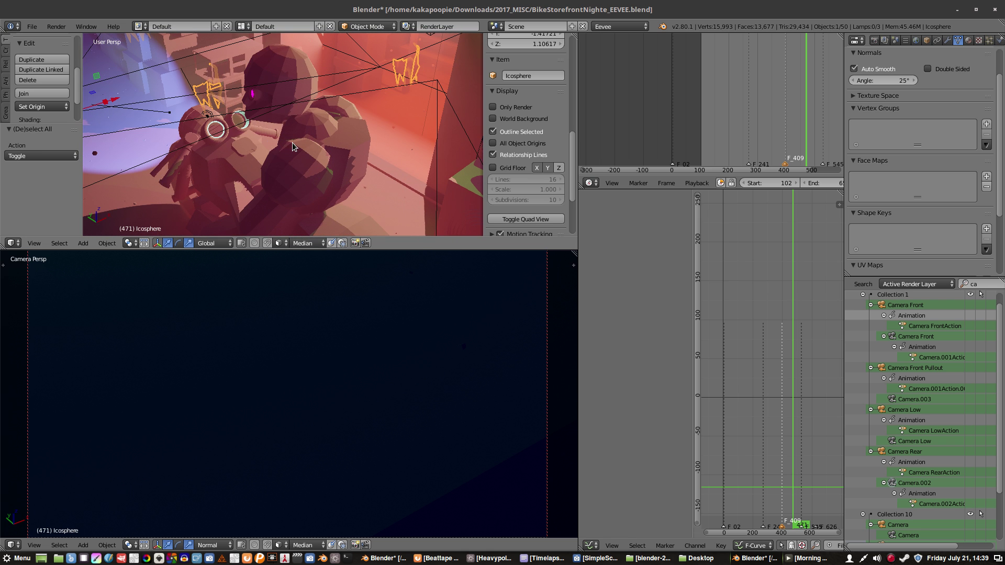
{"action": "right_click", "coordinate": [276, 91]}
{"action": "middle_click_drag", "start_coordinate": [280, 93], "coordinate": [346, 104]}
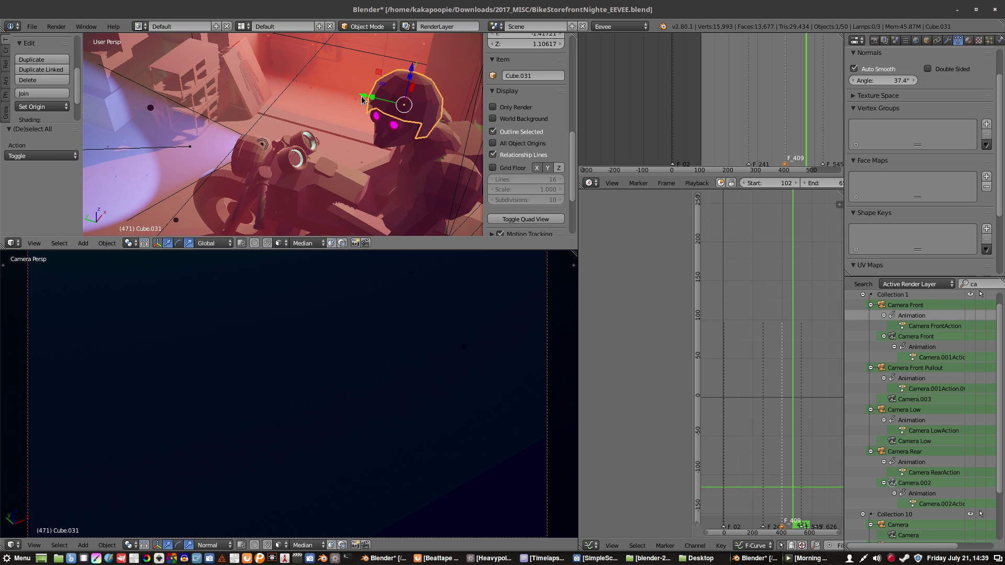
{"action": "key", "text": "a"}
{"action": "right_click", "coordinate": [380, 101]}
{"action": "key", "text": "a"}
{"action": "right_click", "coordinate": [384, 102]}
{"action": "scroll", "coordinate": [369, 102], "scroll_direction": "down", "scroll_amount": 5}
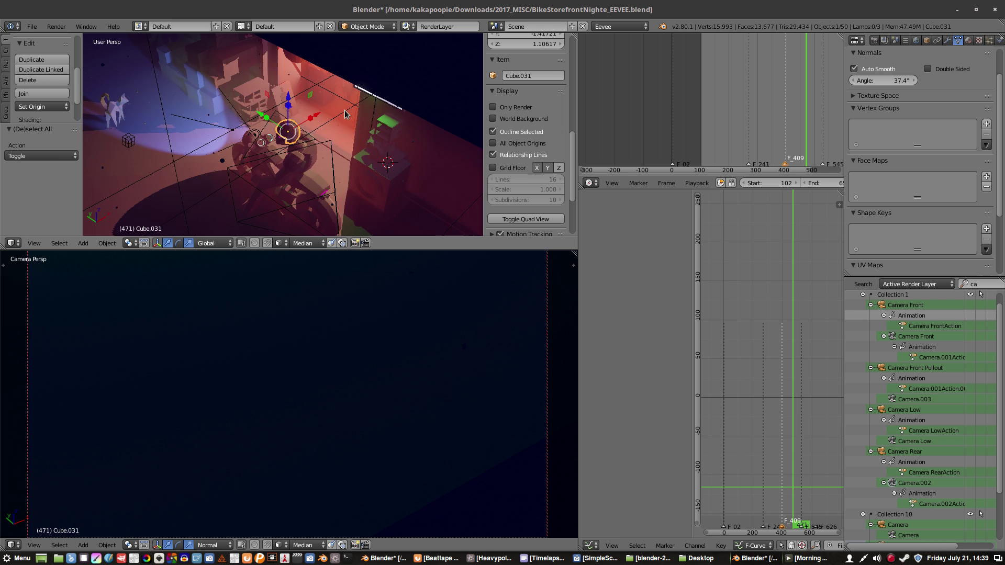
{"action": "scroll", "coordinate": [343, 121], "scroll_direction": "down", "scroll_amount": 2}
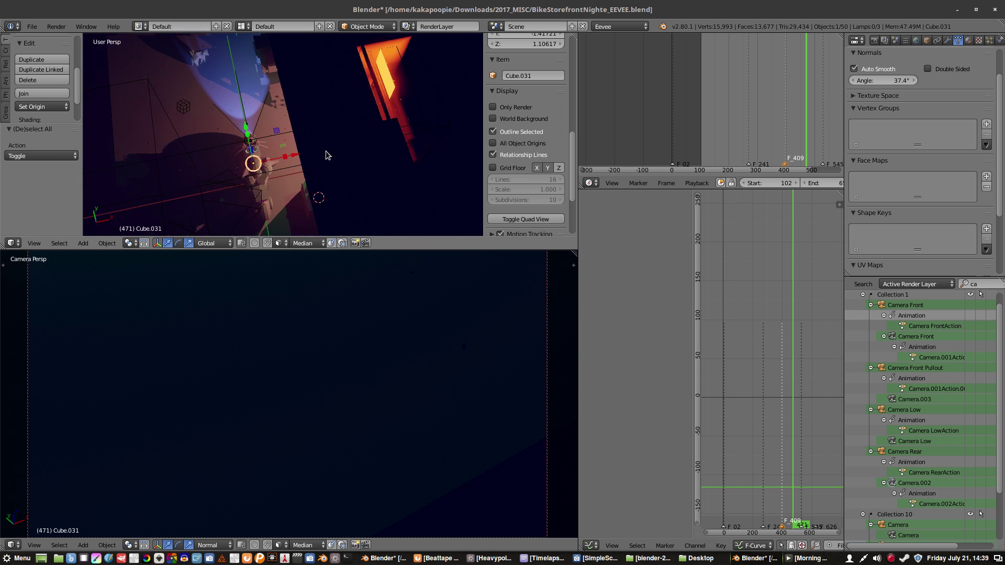